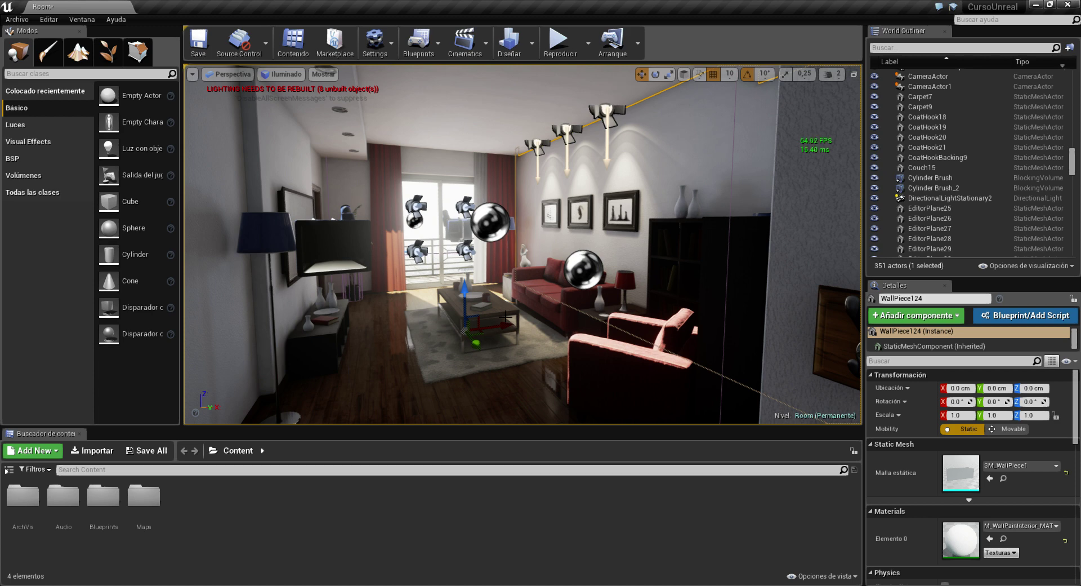
# Step: Start packaging the project for Windows (64-bit) from the File menu
pyautogui.click(20, 21)
pyautogui.moveTo(75, 204)
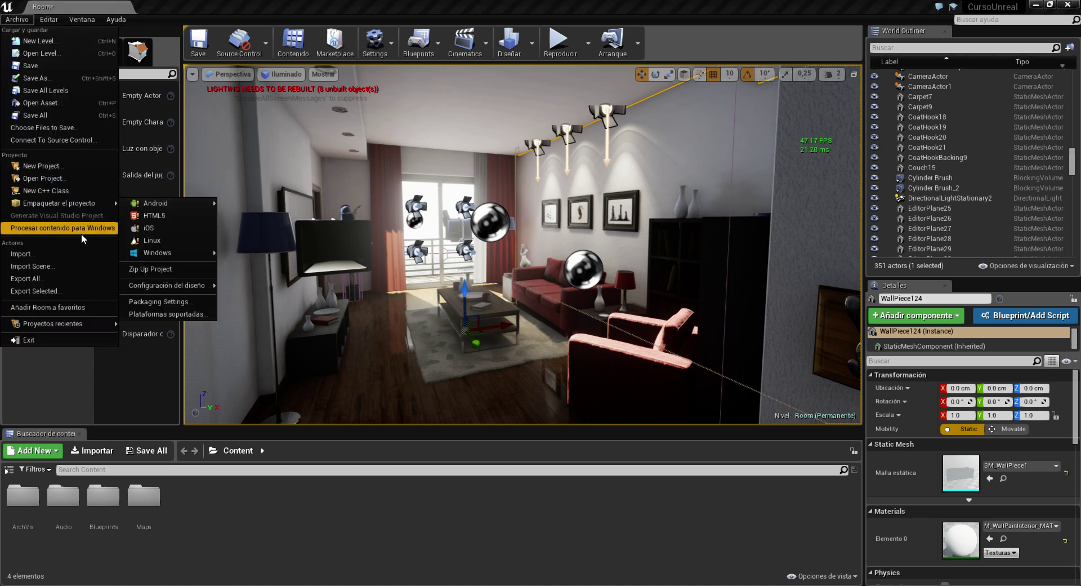
pyautogui.moveTo(186, 253)
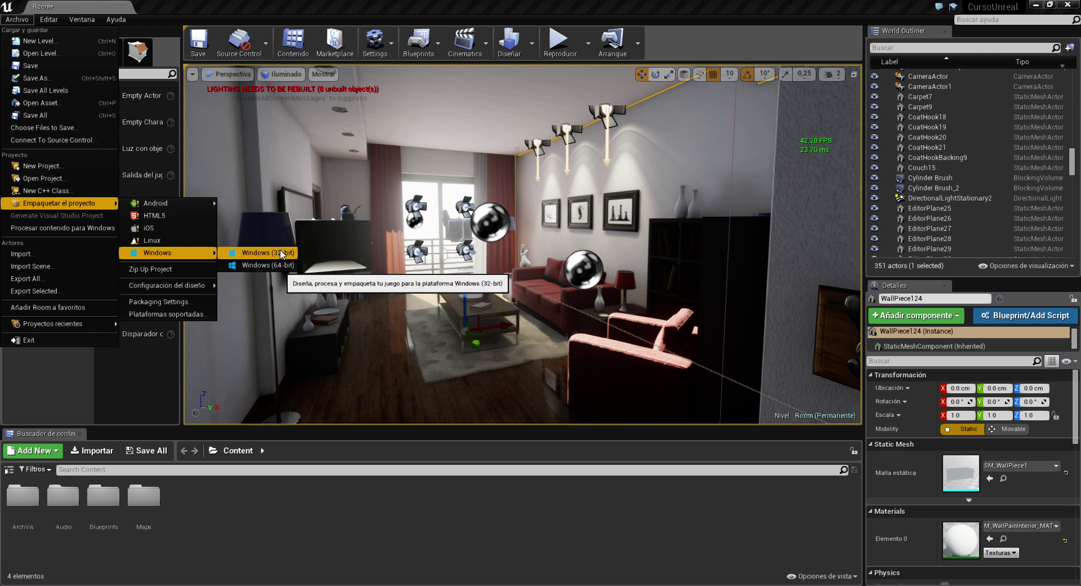
pyautogui.click(271, 266)
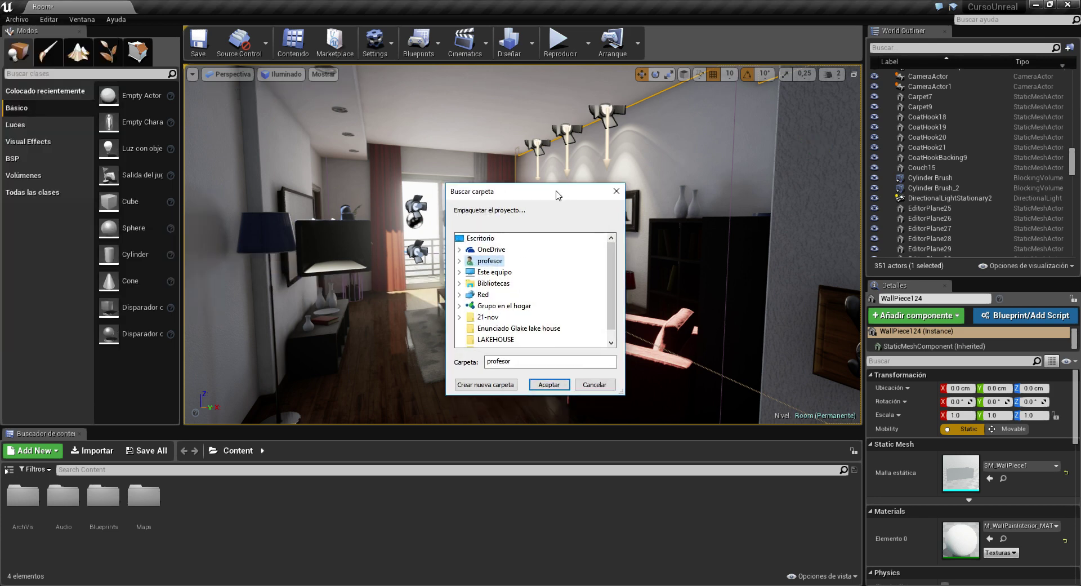
# Step: In the folder picker, create a new Desktop folder named with the user's name plus '-Unreal'
pyautogui.moveTo(563, 209); pyautogui.dragTo(535, 110)
pyautogui.moveTo(603, 397)
pyautogui.mouseDown()
pyautogui.moveTo(622, 390)
pyautogui.moveTo(635, 430)
pyautogui.mouseUp()
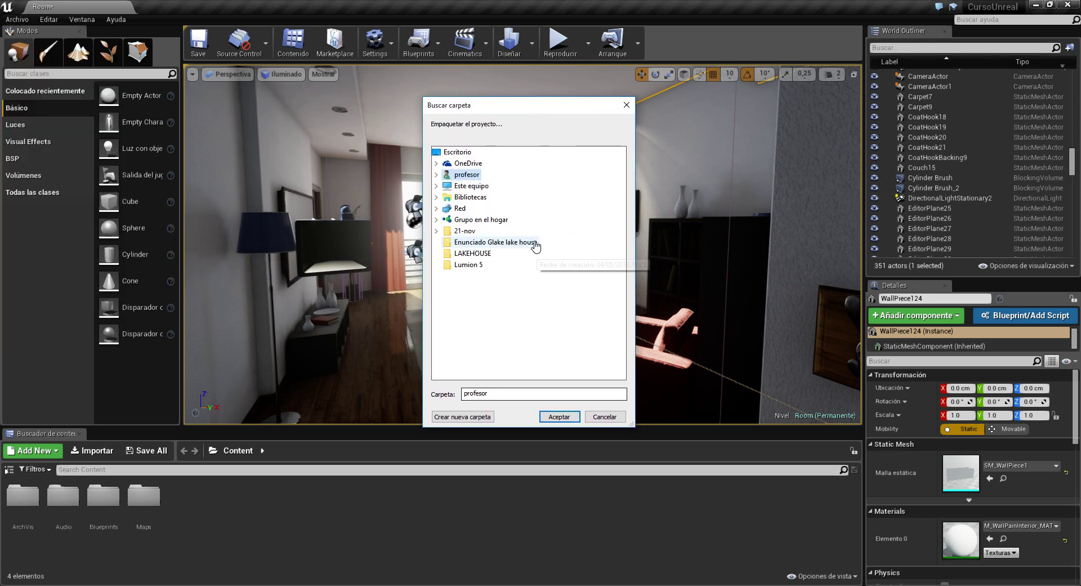
pyautogui.click(453, 152)
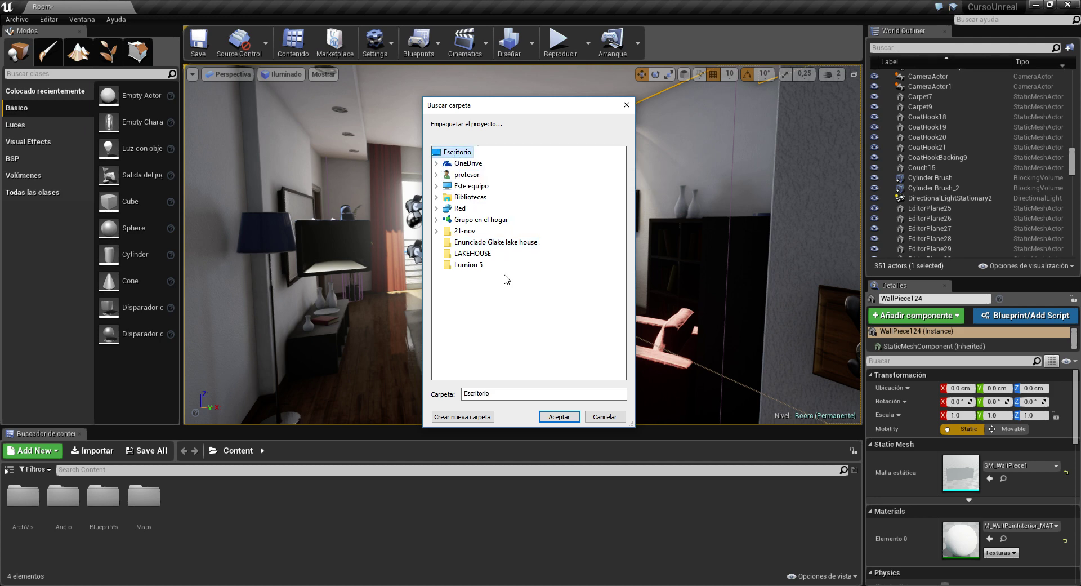
pyautogui.click(467, 419)
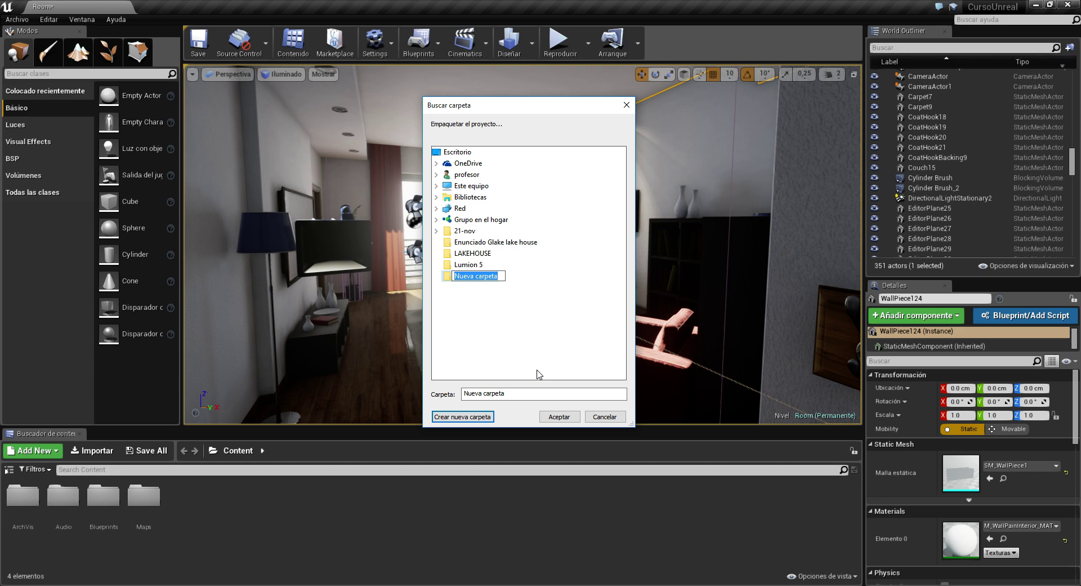
pyautogui.write('Jsoe')
pyautogui.press('BackSpace')
pyautogui.press('BackSpace')
pyautogui.press('BackSpace')
pyautogui.write('JoseVicente')
pyautogui.write('-Unreal')
pyautogui.press('Return')
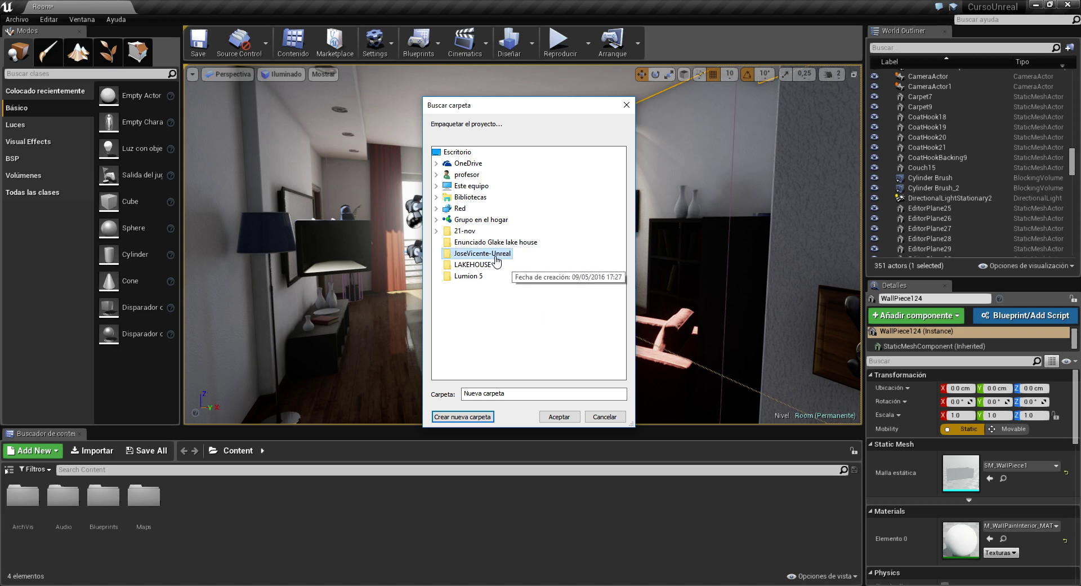
# Step: Accept the new folder to begin packaging and watch the output log until BUILD SUCCESSFUL
pyautogui.click(559, 416)
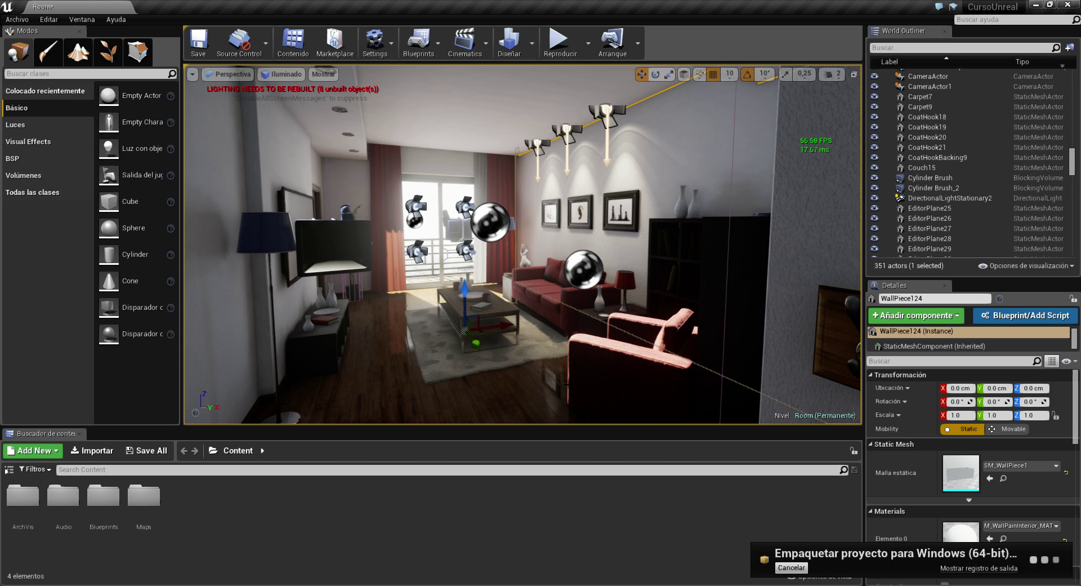
pyautogui.click(976, 569)
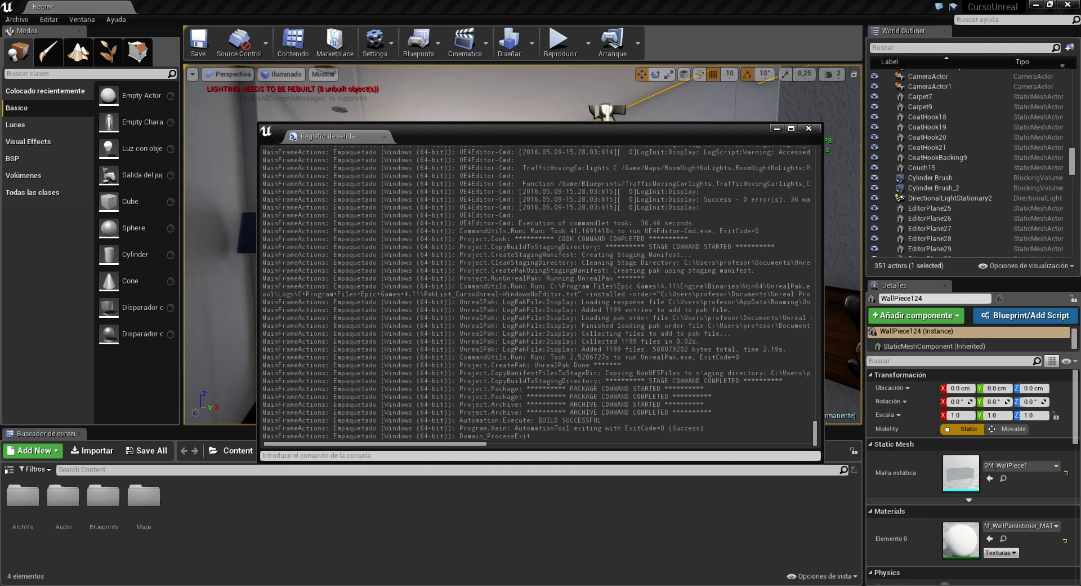
# Step: Close the packaging output log and save the Room level with Save All
pyautogui.click(809, 128)
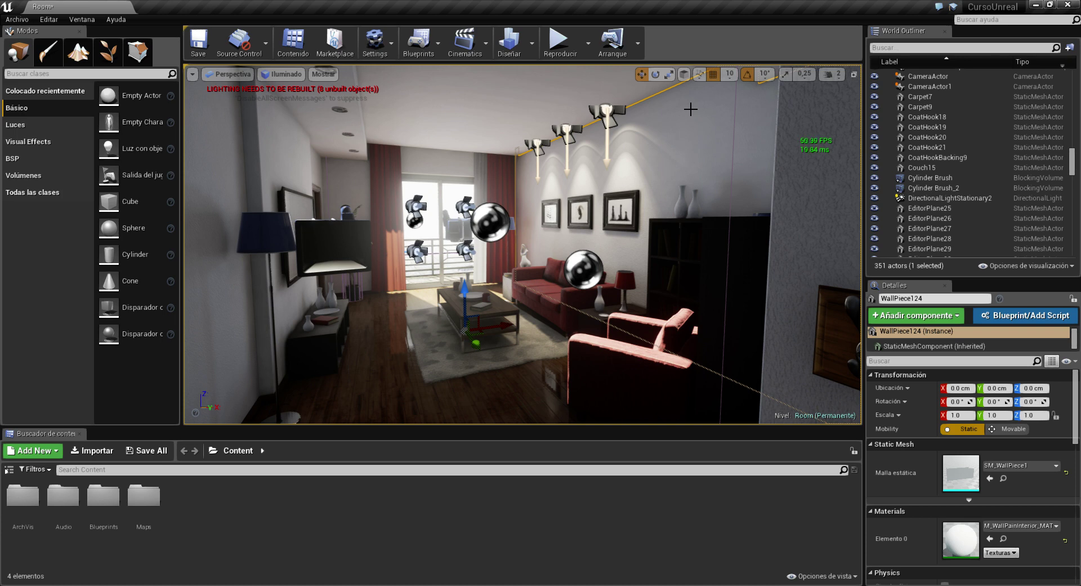
pyautogui.click(17, 19)
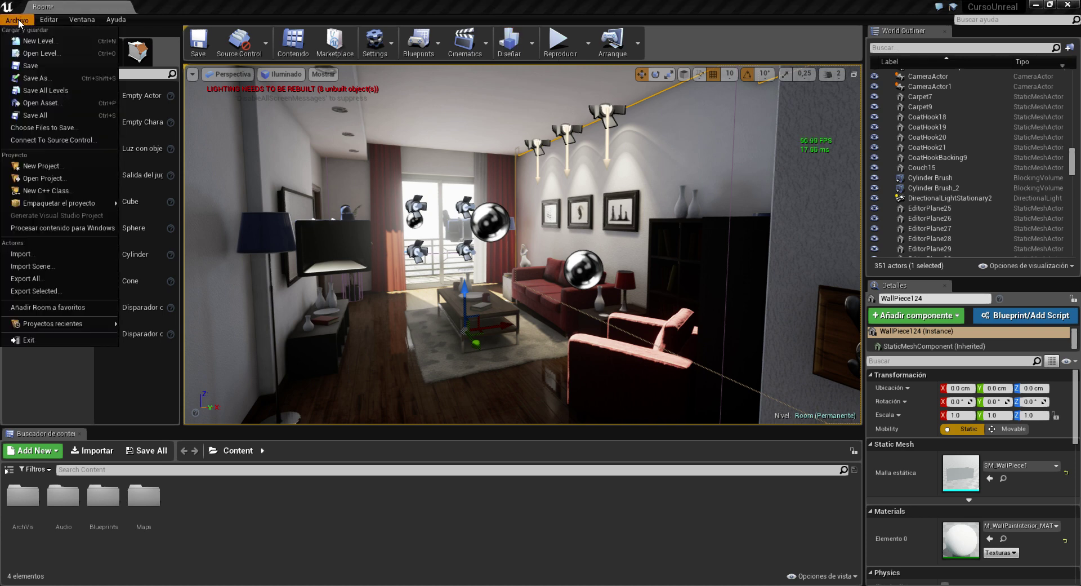
pyautogui.click(55, 117)
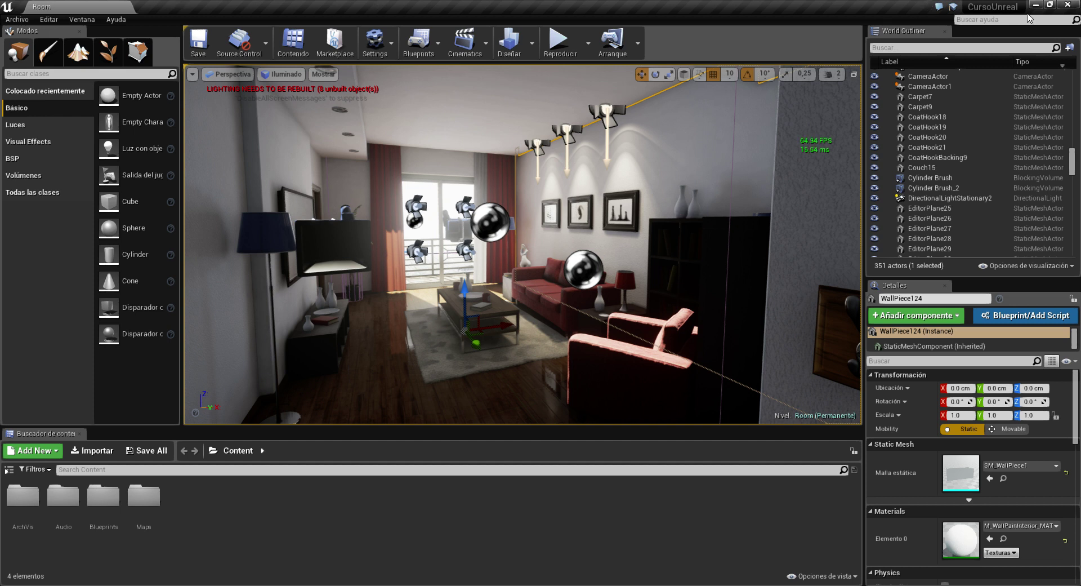
# Step: Close the Unreal editor and the old Explorer window, then open the new build folder maximised
pyautogui.click(1069, 7)
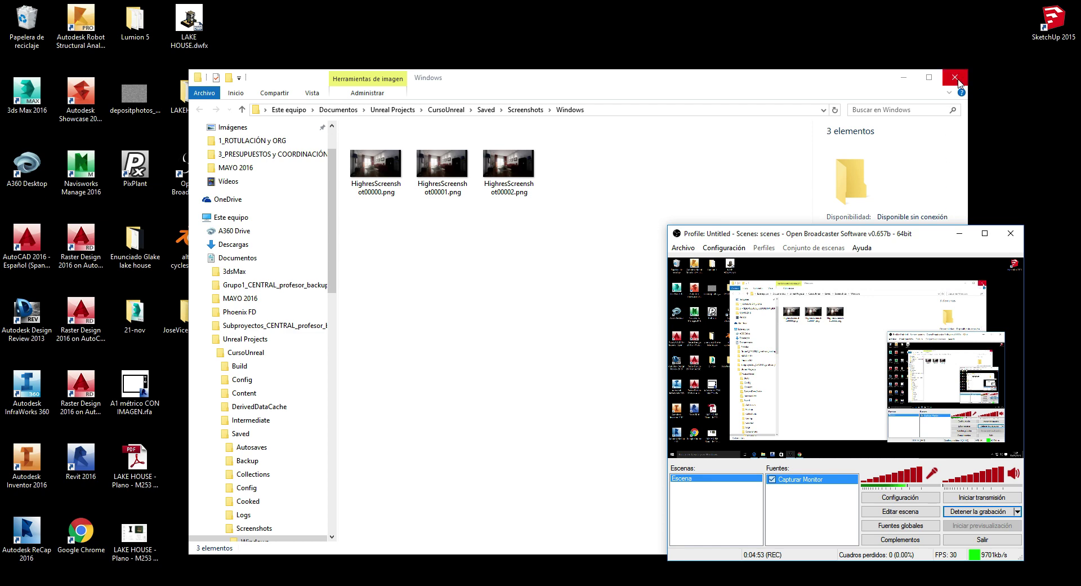
pyautogui.click(954, 77)
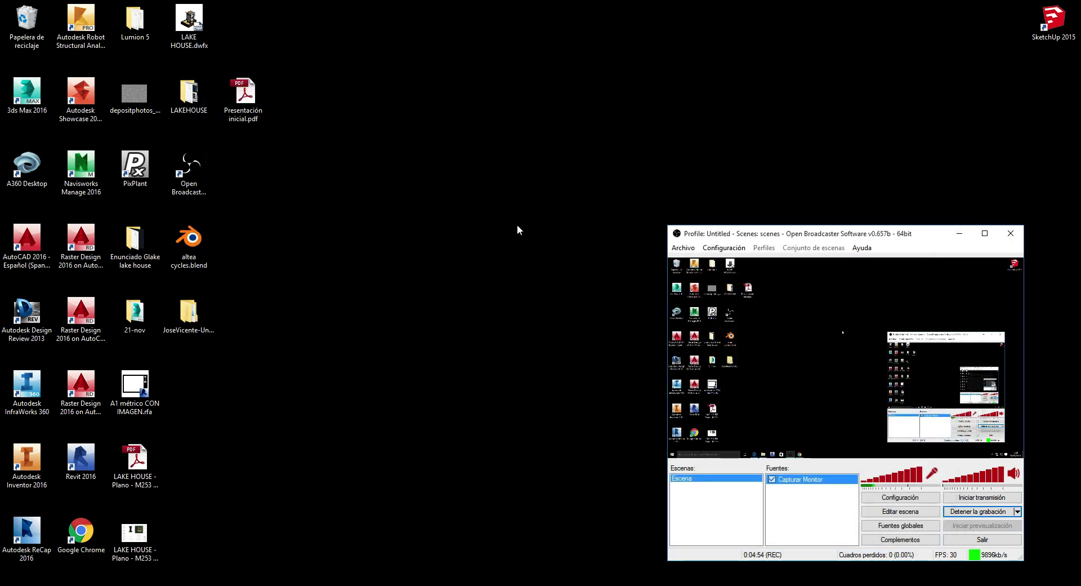
pyautogui.doubleClick(191, 318)
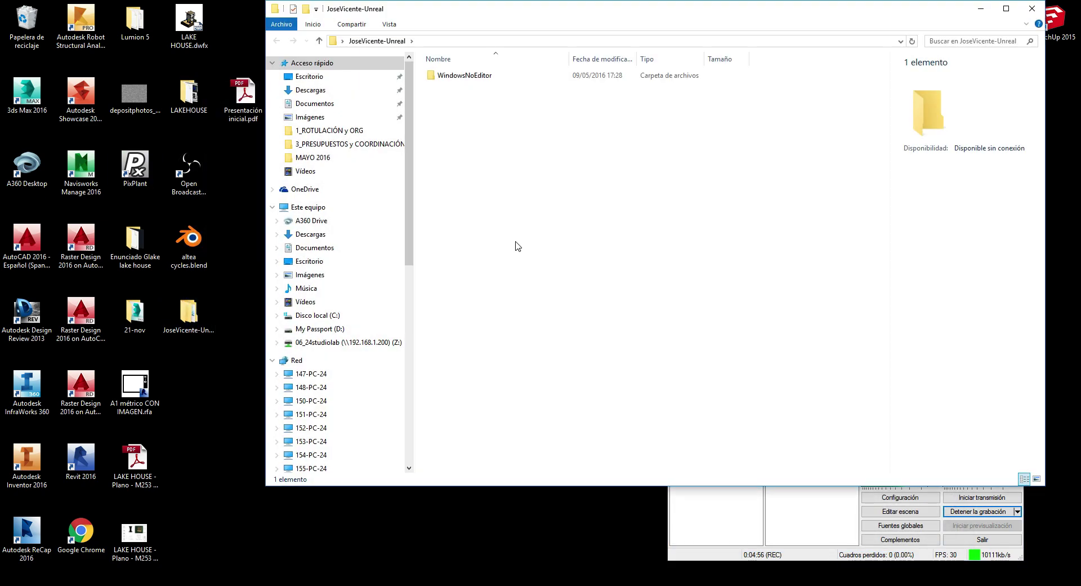
pyautogui.doubleClick(654, 17)
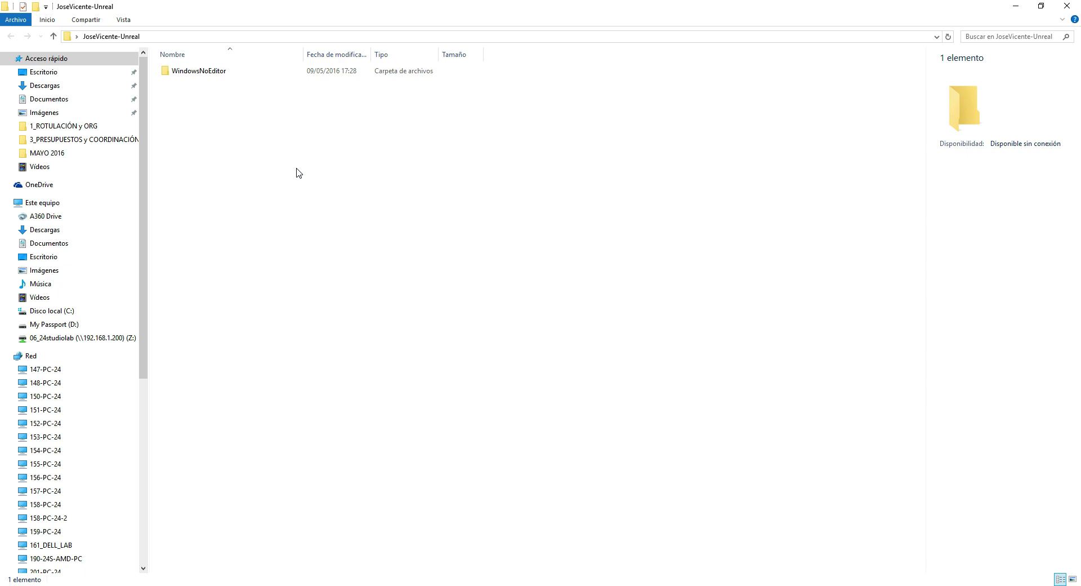
# Step: Inspect CursoUnreal.exe inside WindowsNoEditor, then return to the parent build folder
pyautogui.doubleClick(200, 72)
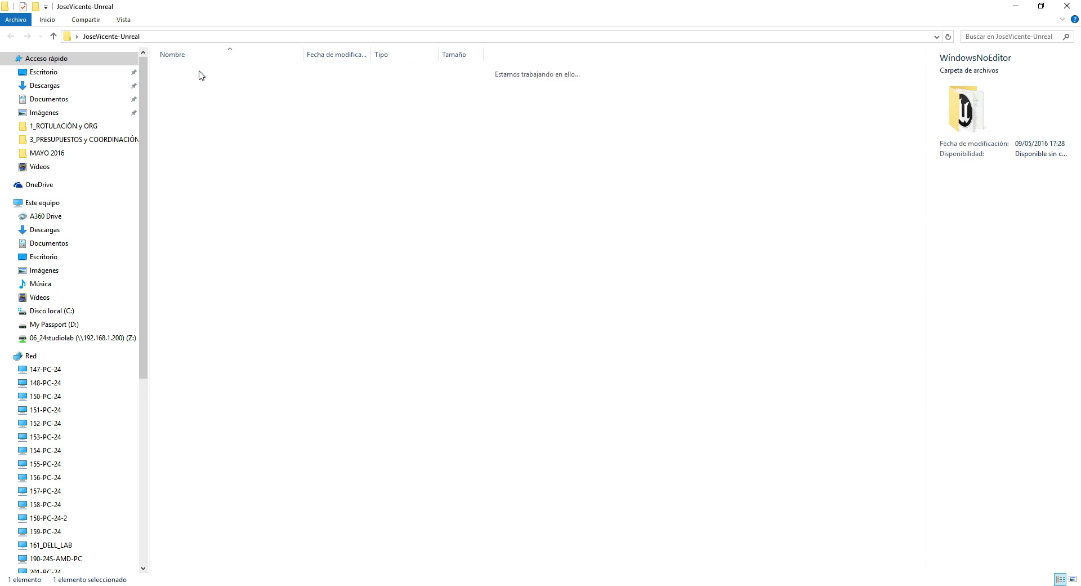
pyautogui.click(222, 95)
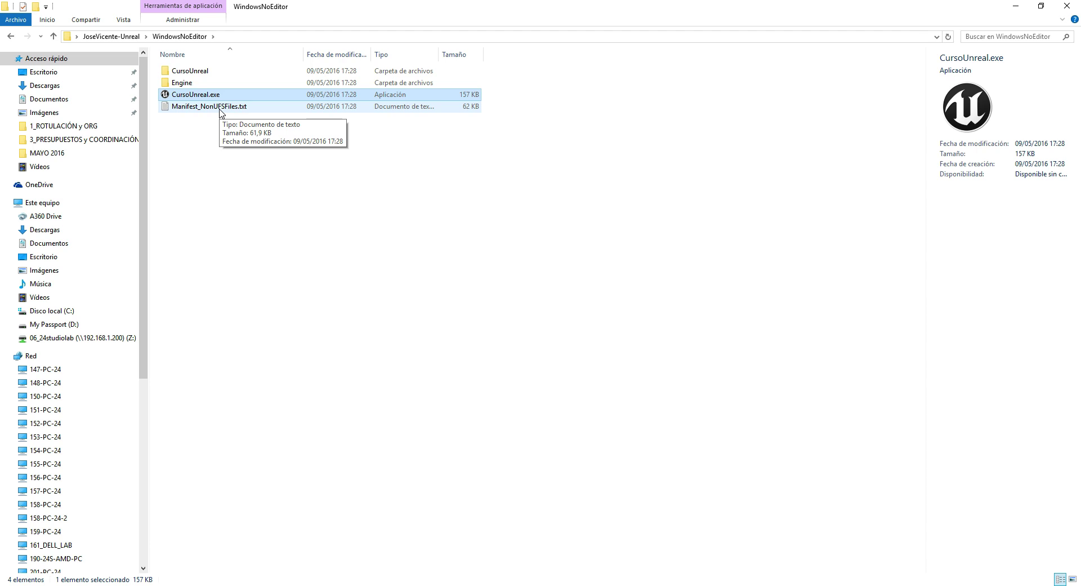
pyautogui.click(131, 37)
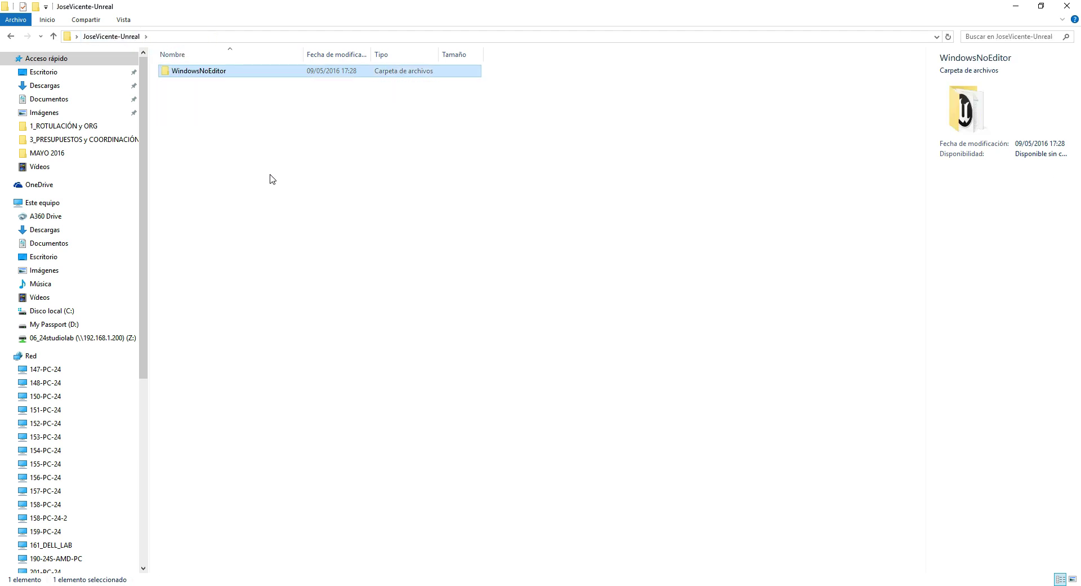
# Step: Check that the WindowsNoEditor folder is 668 MB in Properties, then reopen it and select CursoUnreal.exe
pyautogui.rightClick(205, 69)
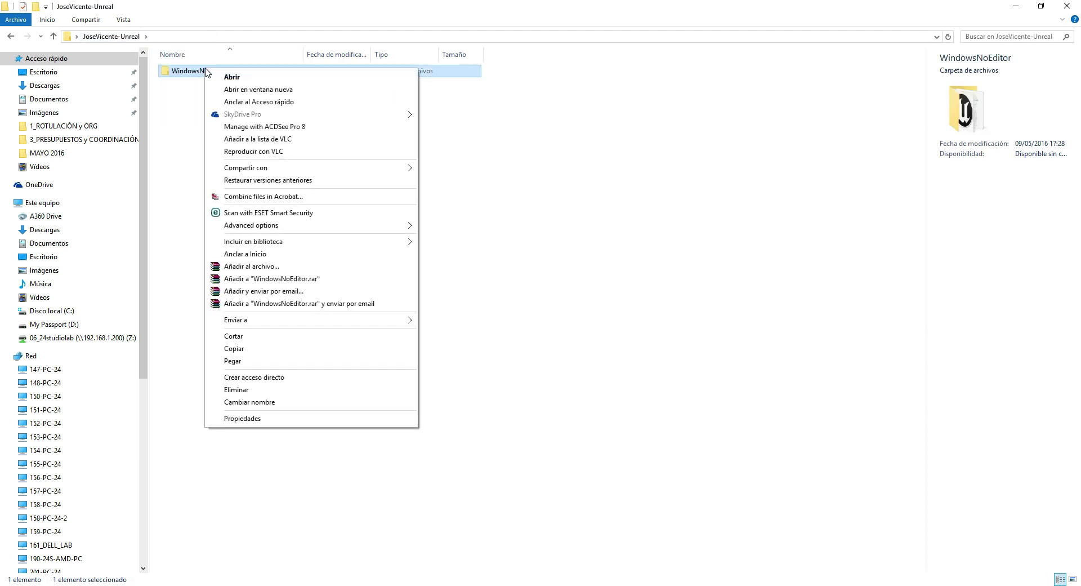
pyautogui.click(267, 418)
pyautogui.moveTo(293, 74); pyautogui.dragTo(609, 169)
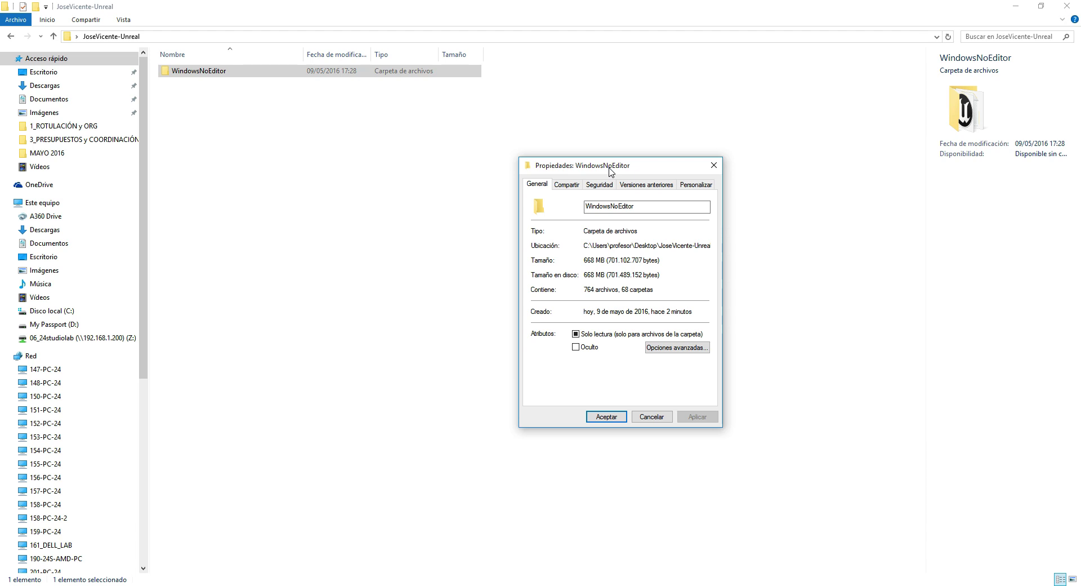
pyautogui.click(713, 165)
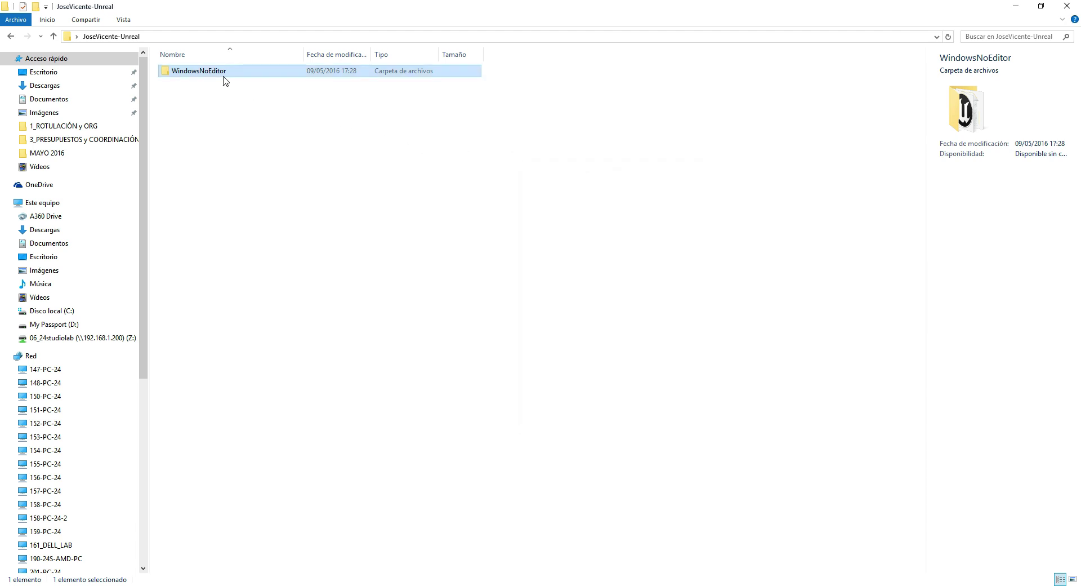
pyautogui.doubleClick(225, 72)
pyautogui.click(203, 94)
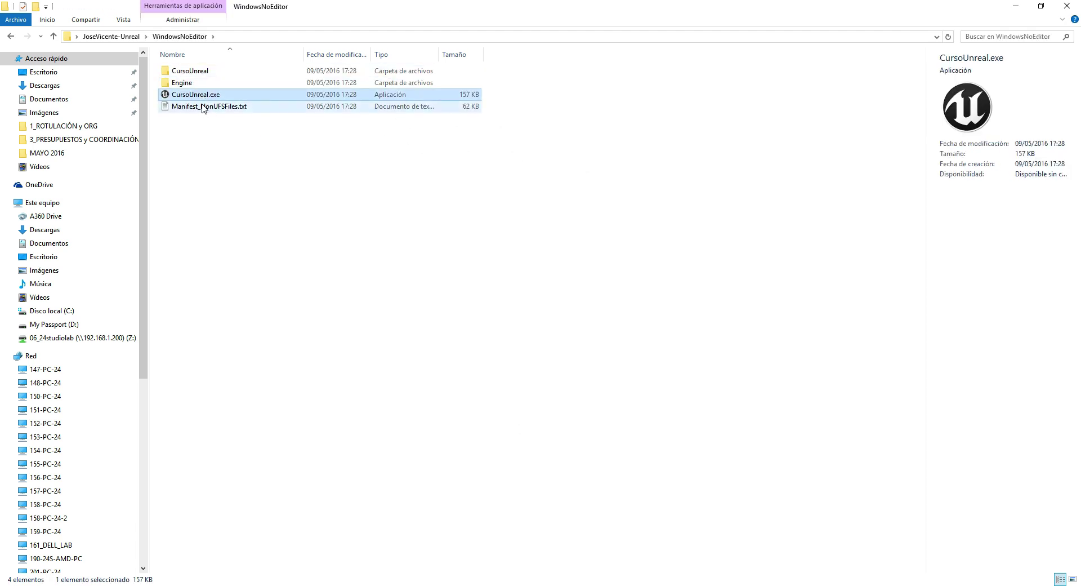
# Step: Run CursoUnreal.exe, quit it with Esc, lower the system volume, and relaunch the game
pyautogui.doubleClick(203, 96)
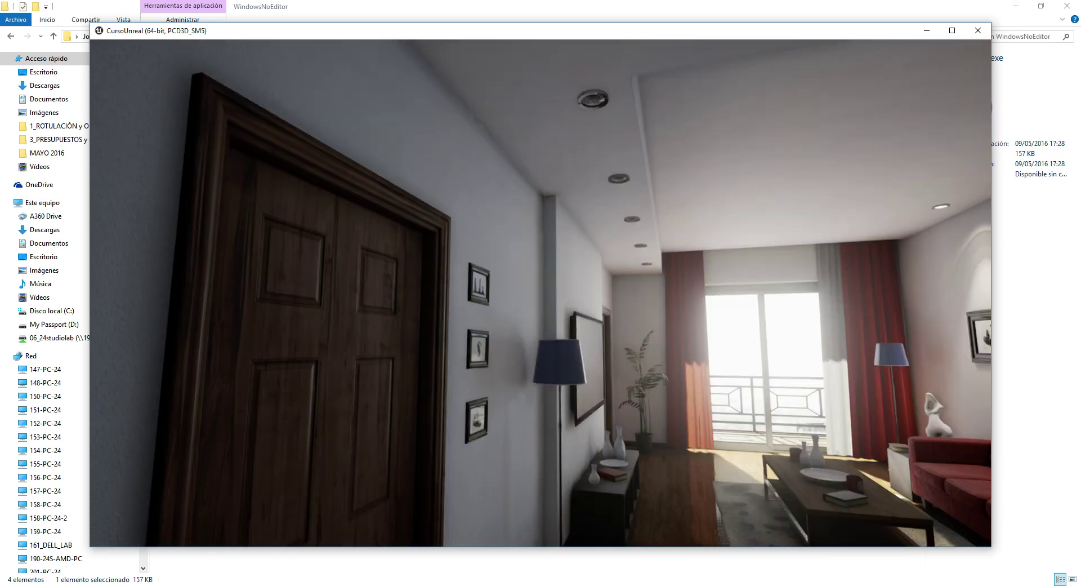
pyautogui.press('Escape')
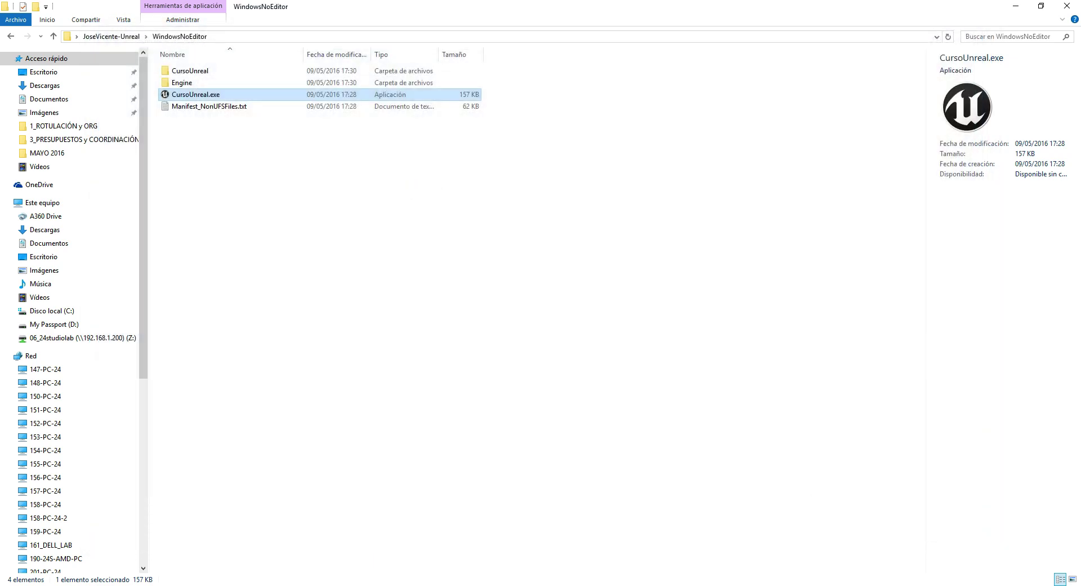
pyautogui.press('XF86AudioLowerVolume')
pyautogui.press('XF86AudioLowerVolume')
pyautogui.press('XF86AudioLowerVolume')
pyautogui.press('XF86AudioLowerVolume')
pyautogui.press('XF86AudioLowerVolume')
pyautogui.press('XF86AudioLowerVolume')
pyautogui.press('XF86AudioLowerVolume')
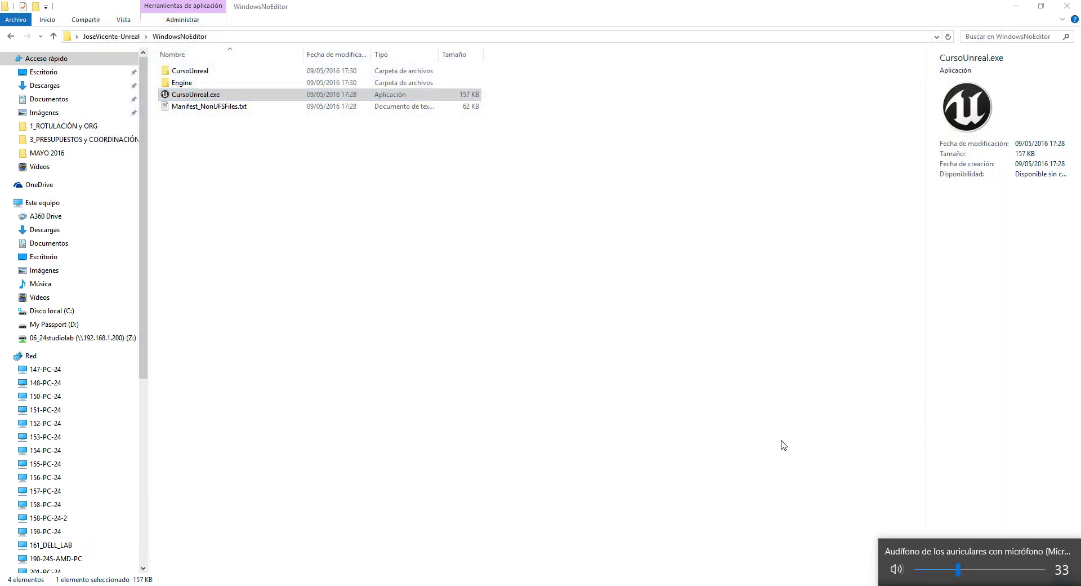
pyautogui.press('XF86AudioLowerVolume')
pyautogui.press('XF86AudioLowerVolume')
pyautogui.click(292, 175)
pyautogui.doubleClick(192, 94)
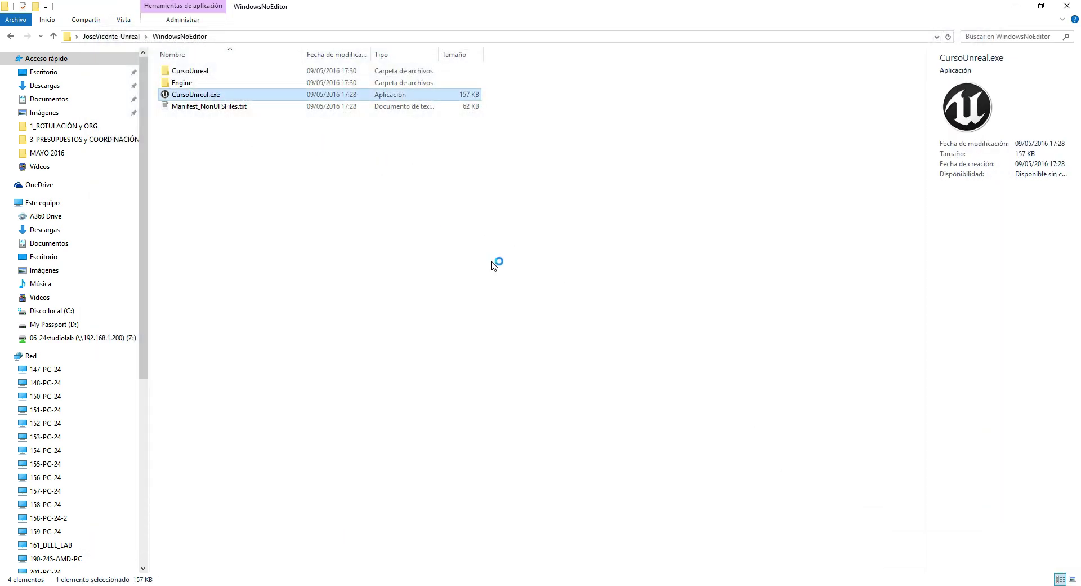
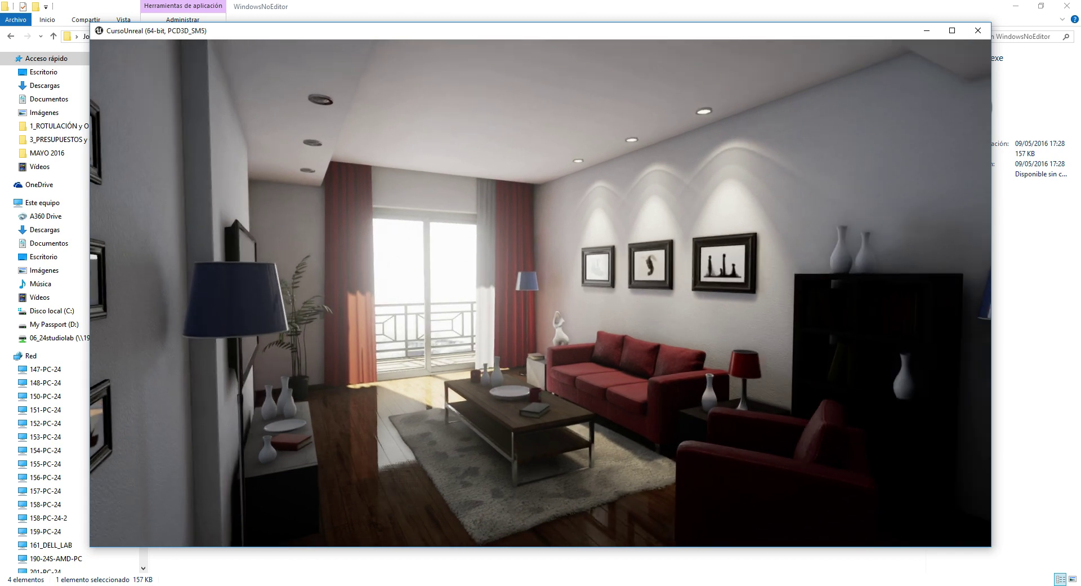
# Step: Quit the running CursoUnreal living-room game with Alt+F4, returning to the WindowsNoEditor folder
pyautogui.hotkey('alt', 'F4')
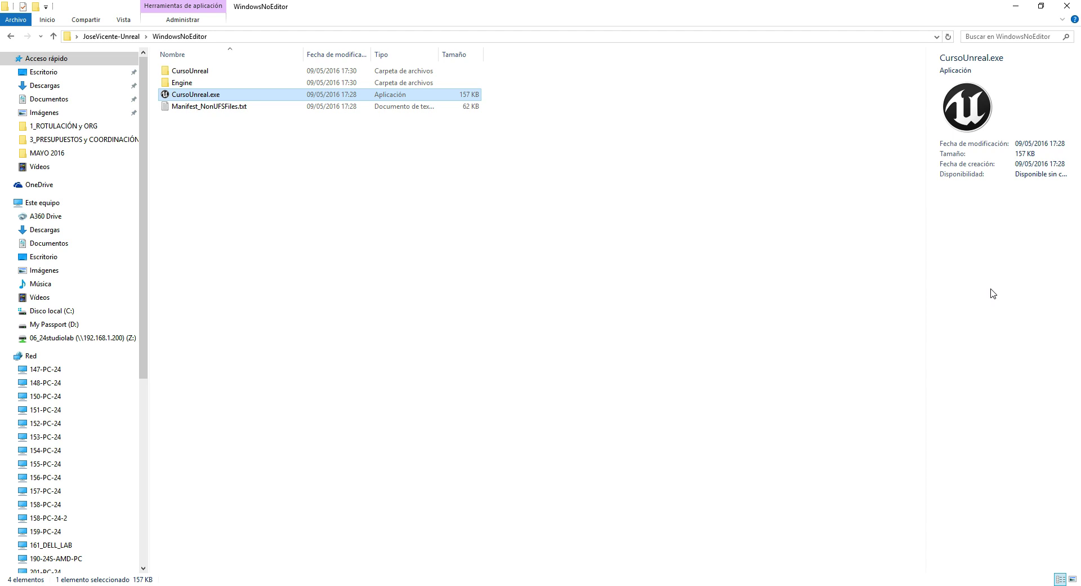